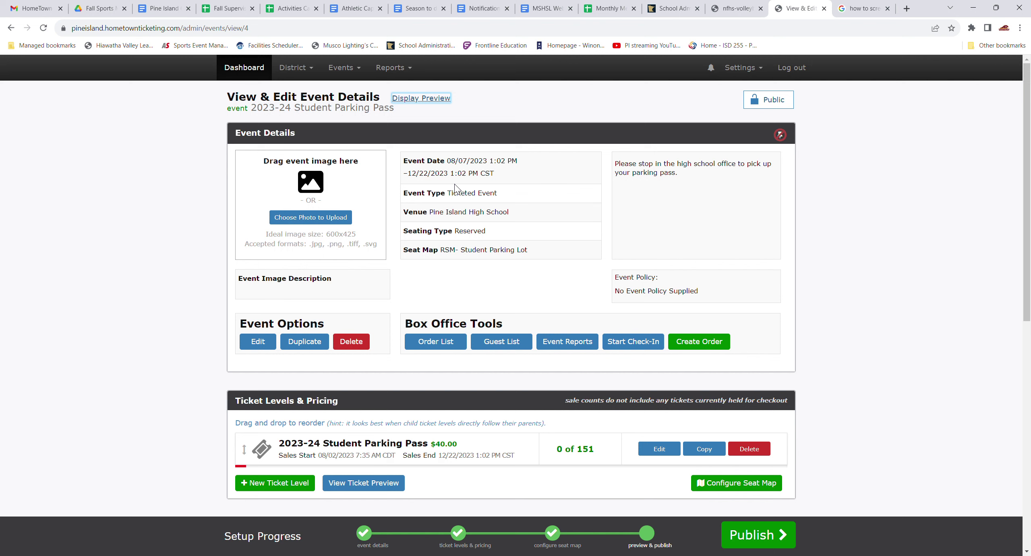
Open the box office preview and start purchasing the $40.00 2023-24 Student Parking Pass.
left_click(435, 98)
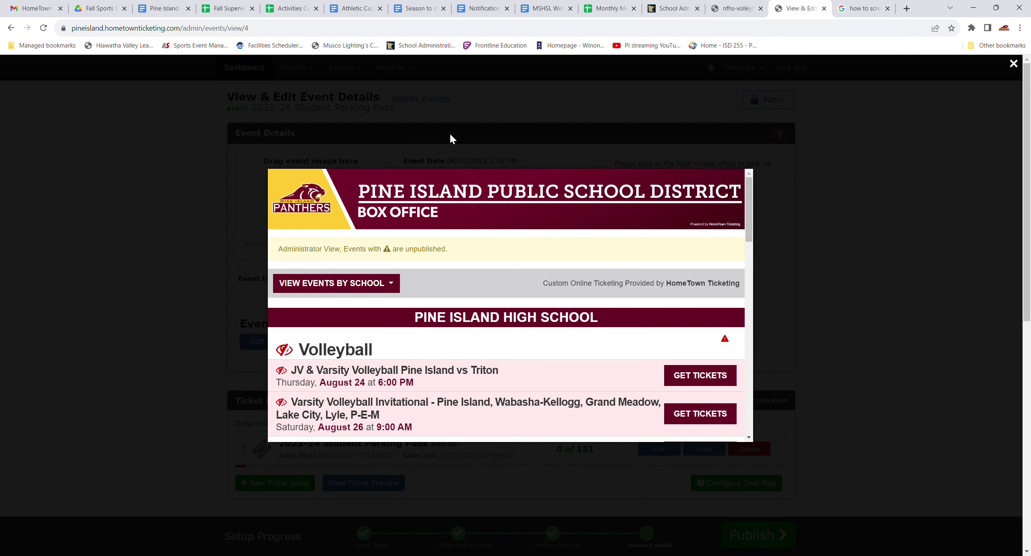
scroll(491, 254, "down", 3)
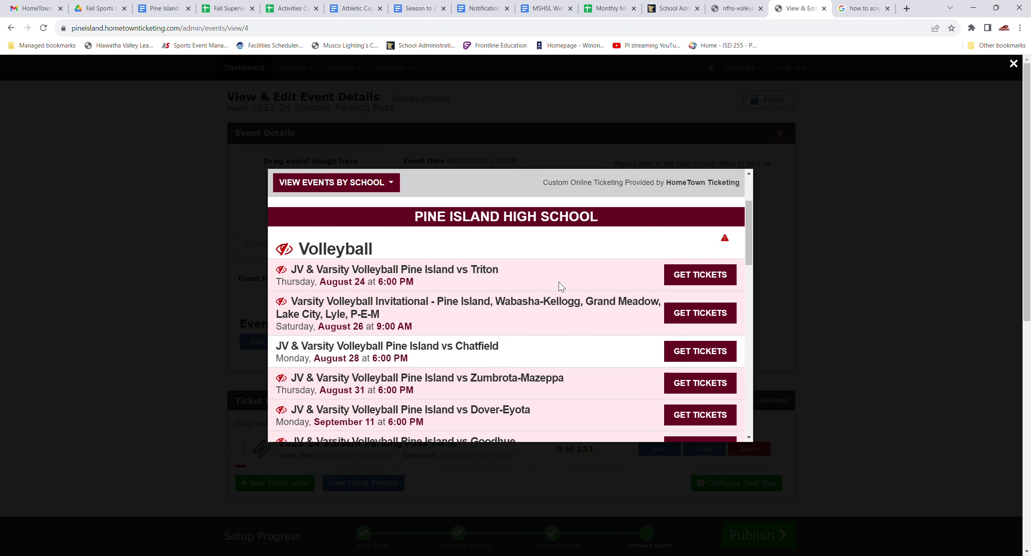
scroll(559, 282, "down", 5)
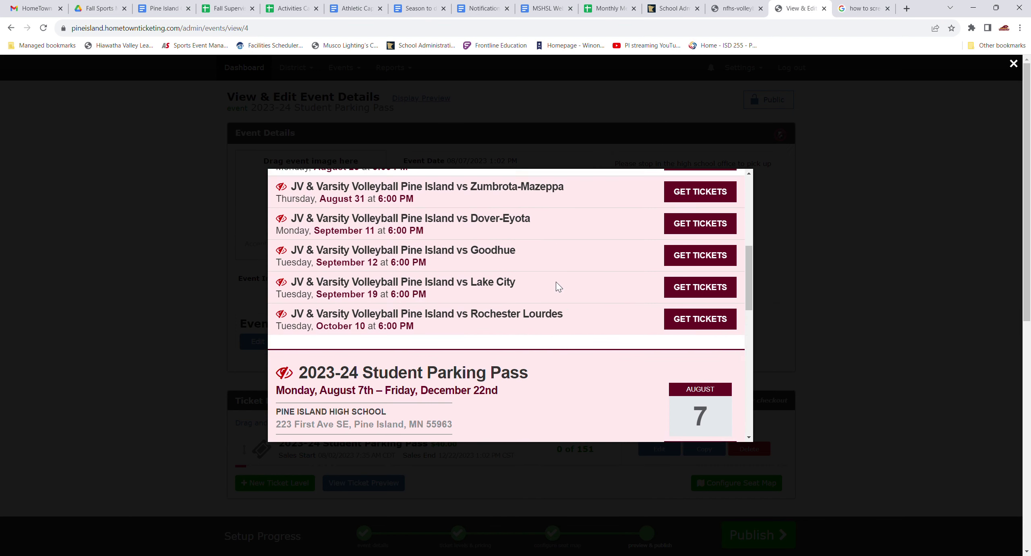
scroll(556, 282, "up", 2)
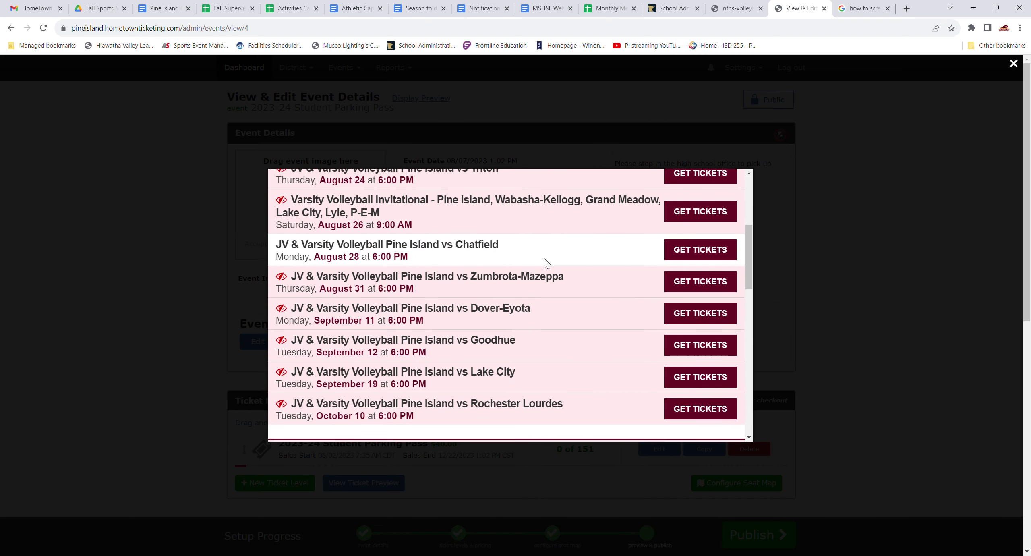
scroll(544, 259, "down", 8)
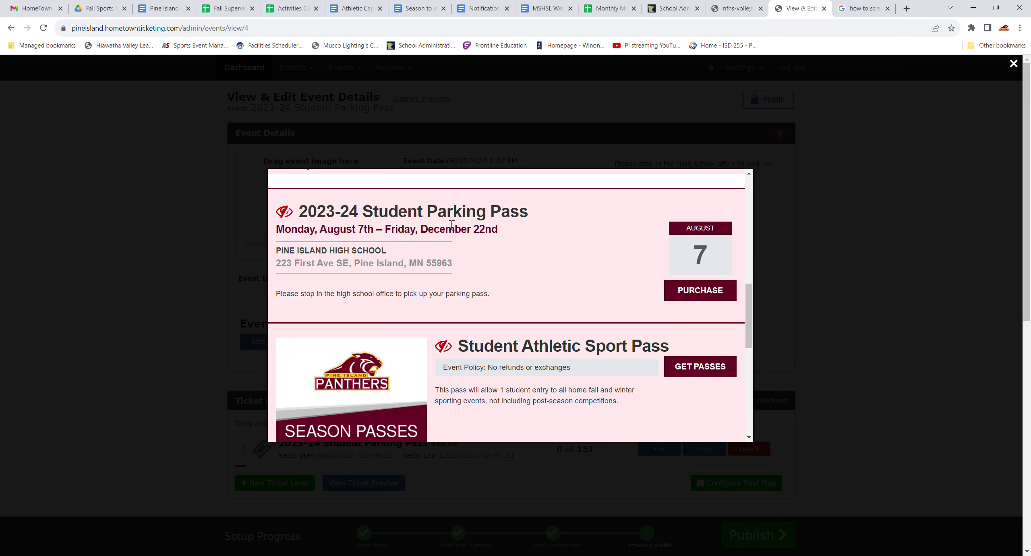
left_click(696, 296)
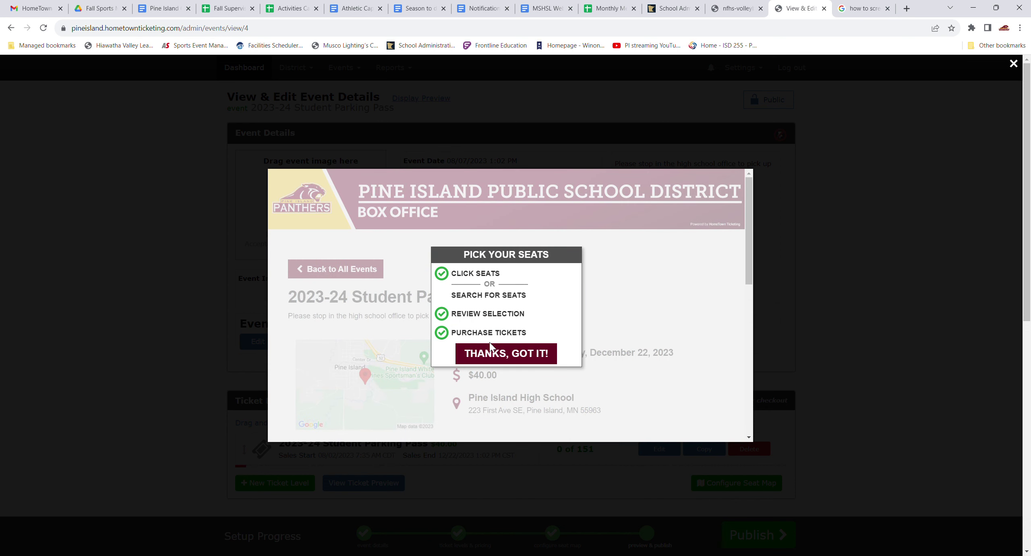
Dismiss the seat tips, choose parking stall 58 on the lot map, and check out at $40.00.
left_click(500, 355)
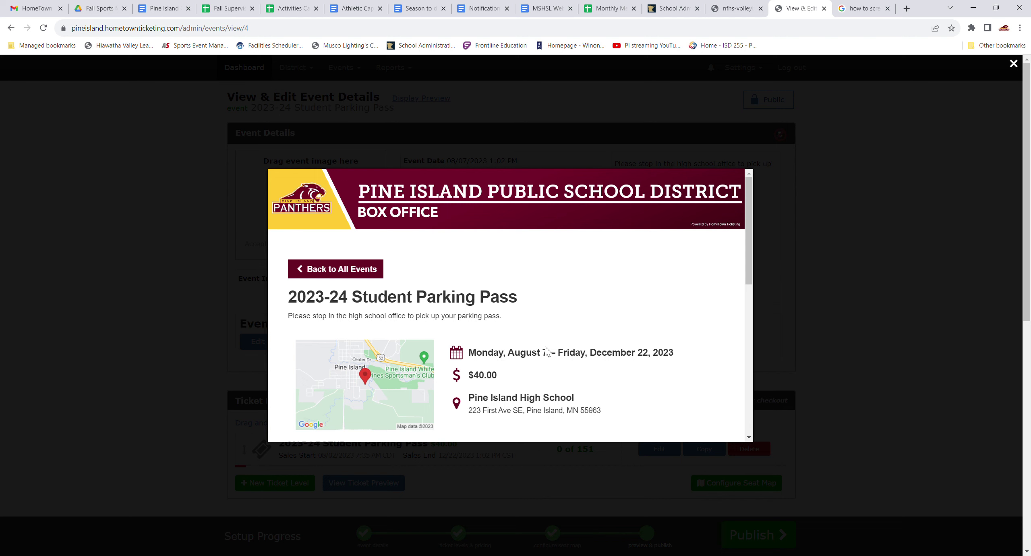
scroll(580, 350, "down", 4)
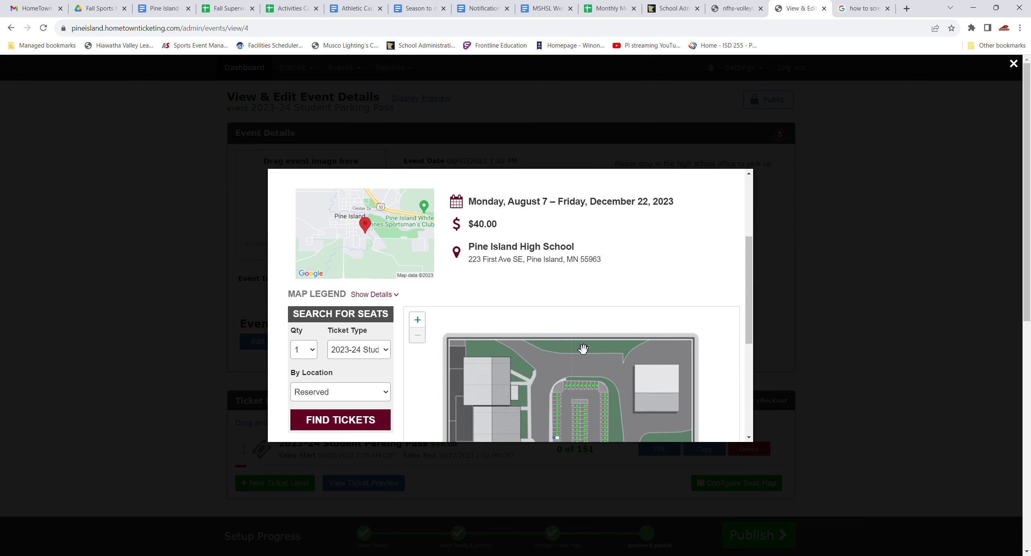
left_click_drag(746, 274, 747, 334)
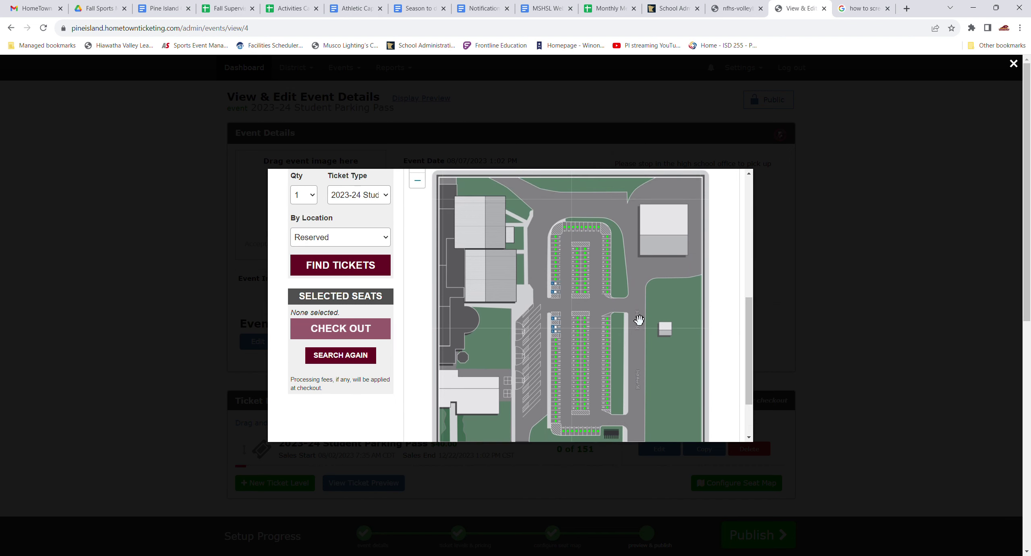
scroll(640, 322, "up", 4)
left_click_drag(542, 285, 649, 307)
left_click_drag(594, 262, 594, 292)
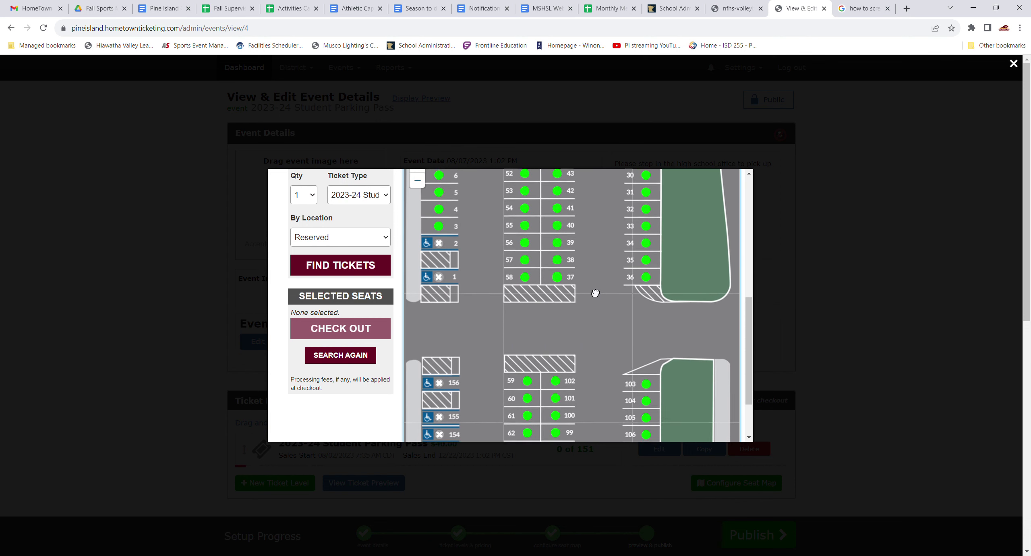
left_click(528, 282)
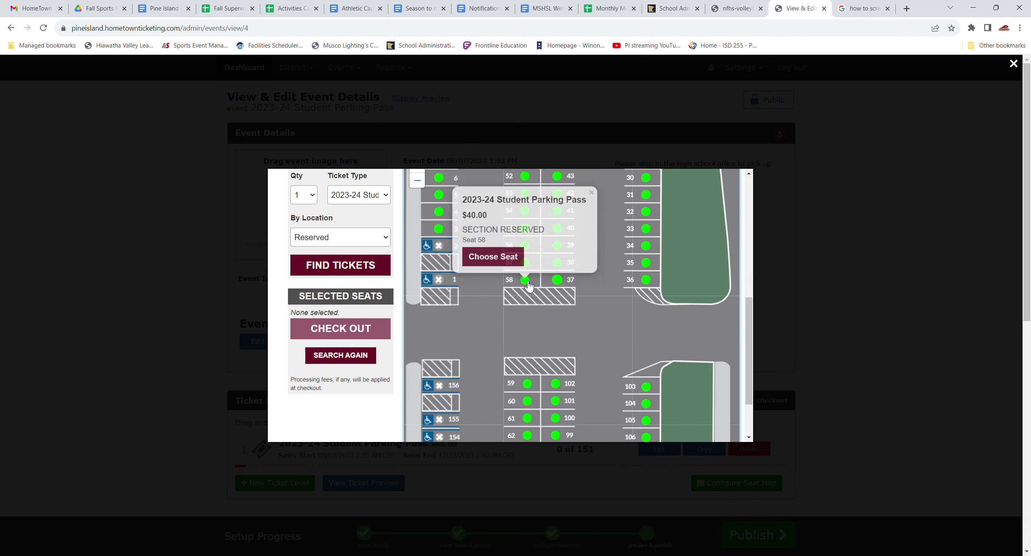
left_click(503, 262)
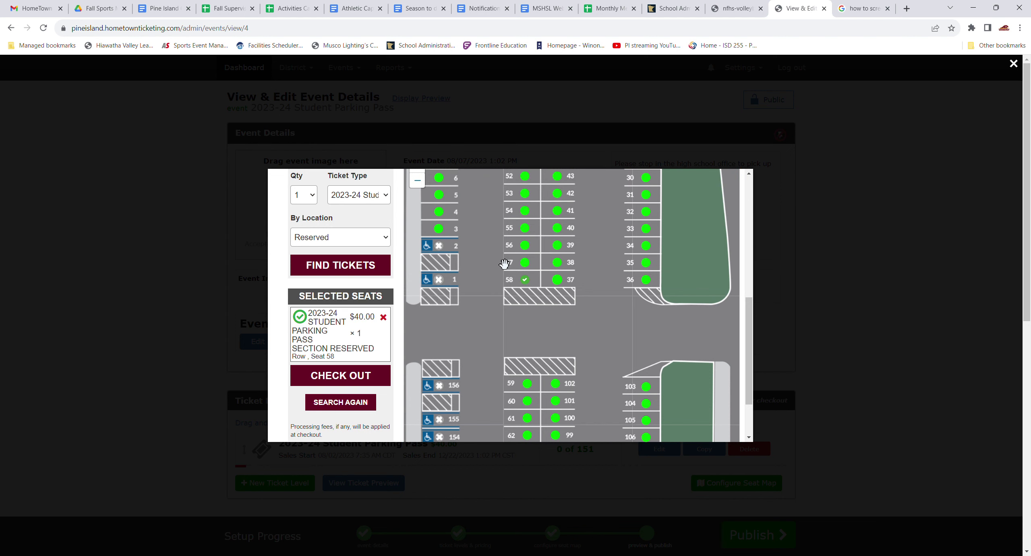
left_click(380, 375)
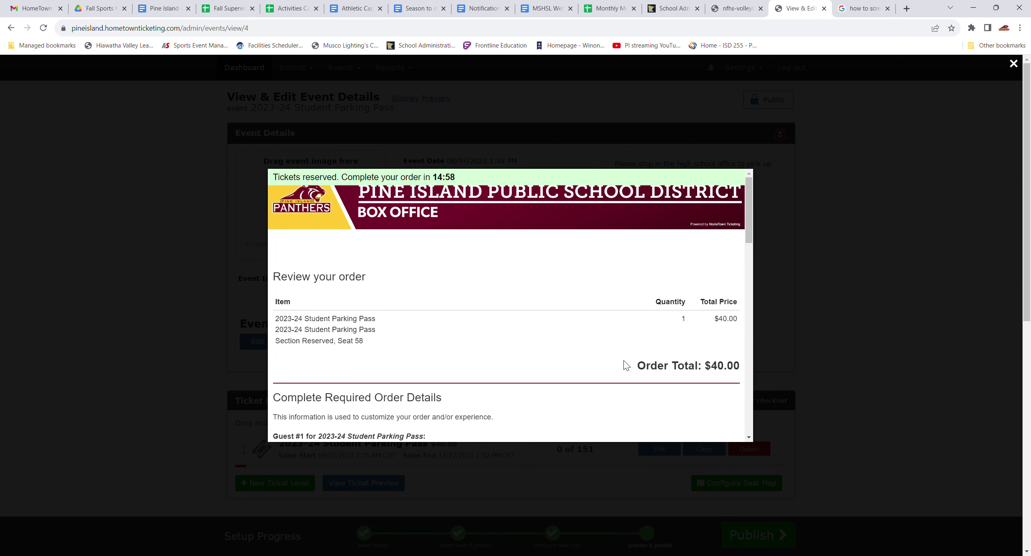
Scroll through the checkout form's vehicle, payment and contact sections for the $40.00 pass.
scroll(604, 353, "down", 2)
scroll(604, 353, "down", 3)
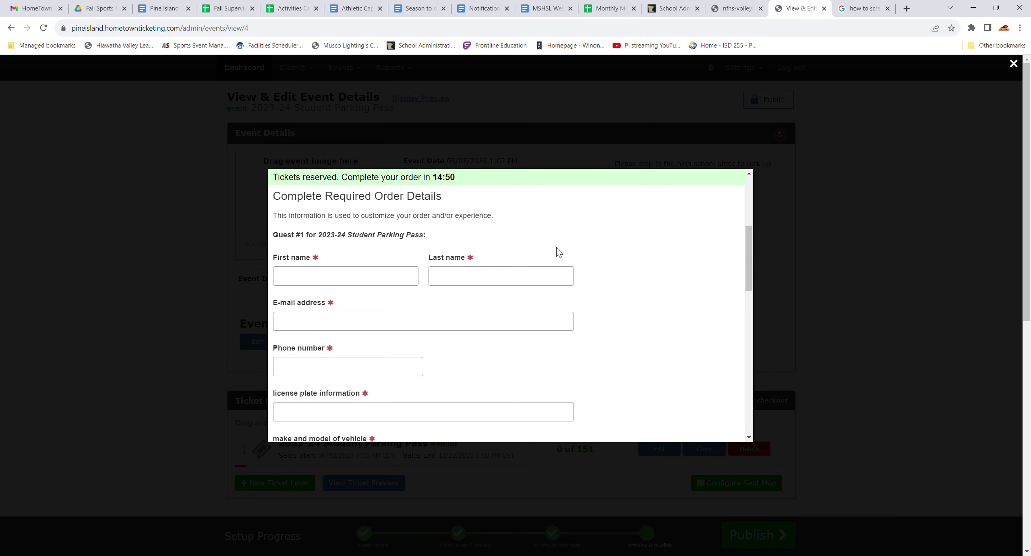
scroll(490, 263, "down", 2)
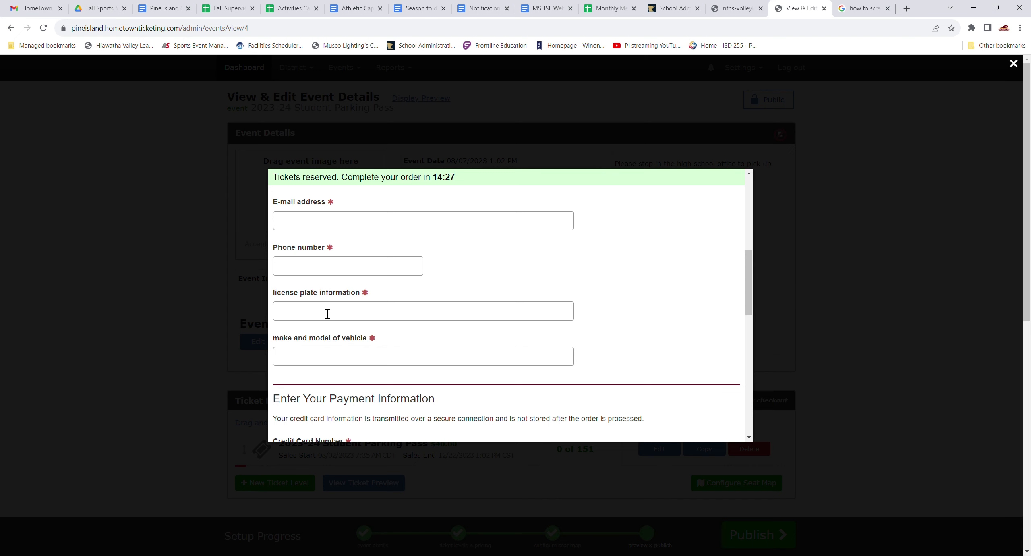
scroll(393, 341, "down", 6)
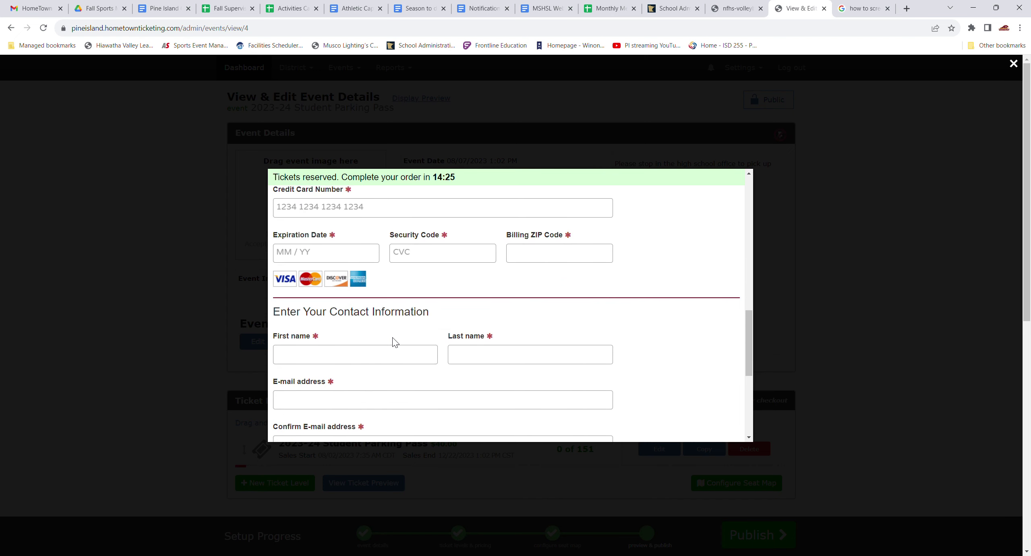
scroll(393, 340, "down", 4)
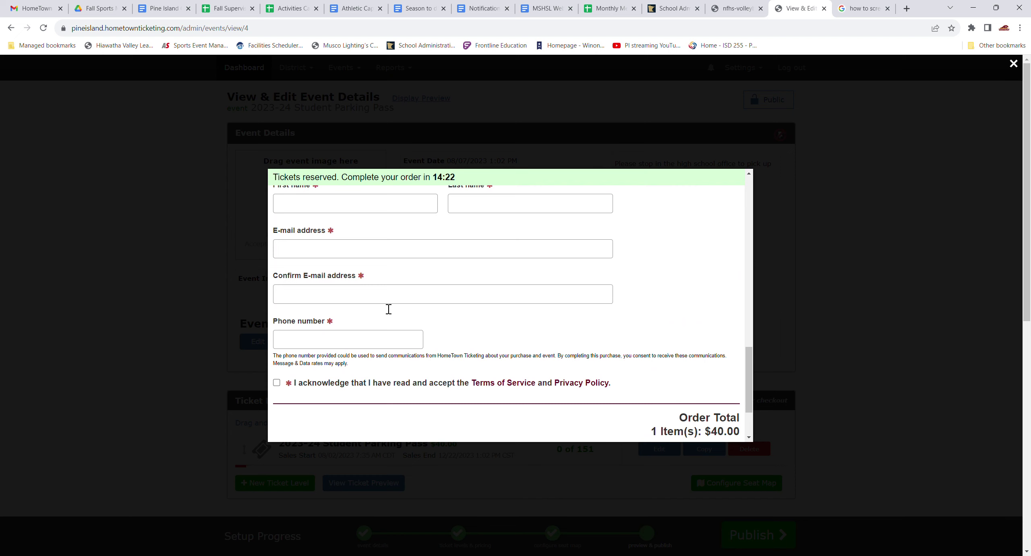
scroll(389, 309, "up", 5)
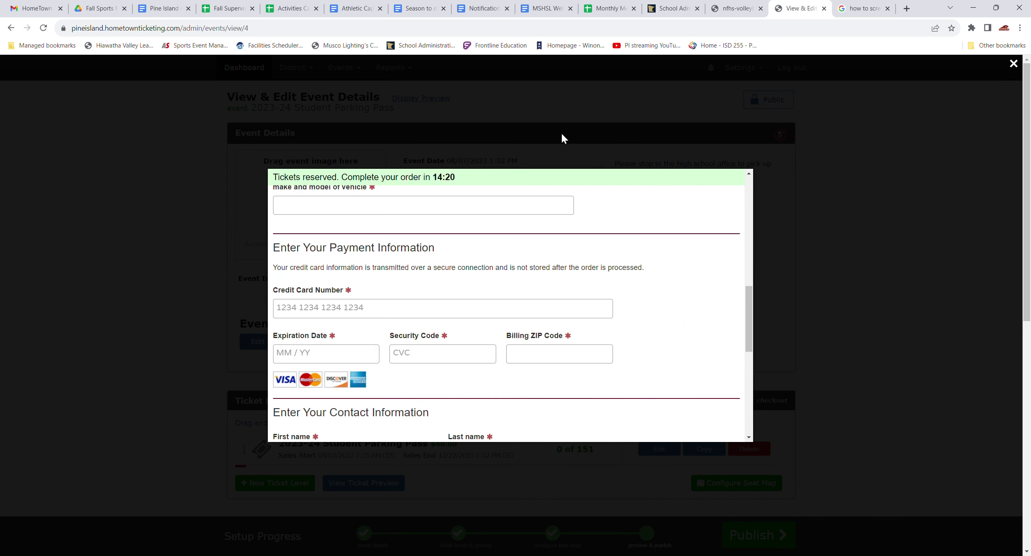
Close the checkout and reopen the preview at the Pine Island vs Triton volleyball tickets.
left_click(1013, 63)
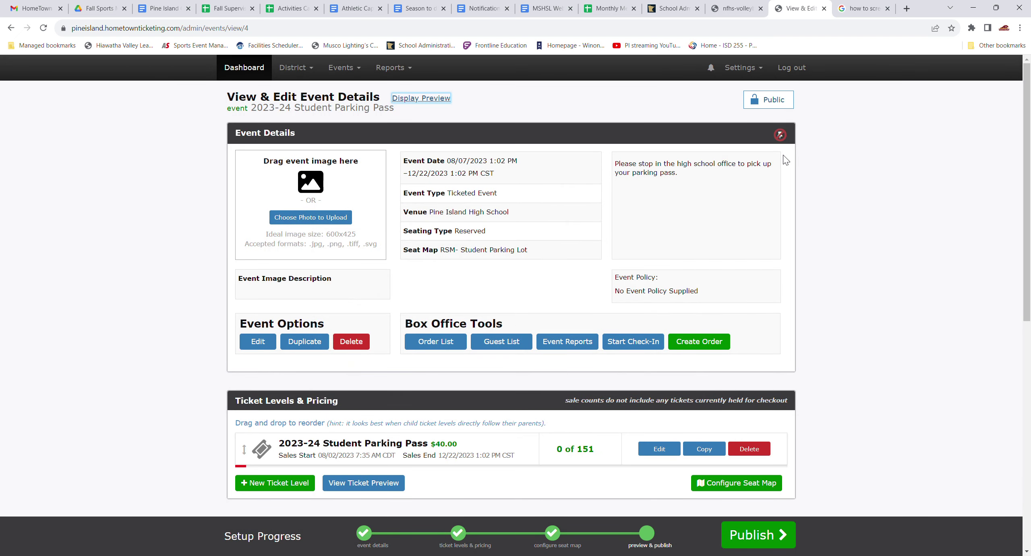
left_click(424, 101)
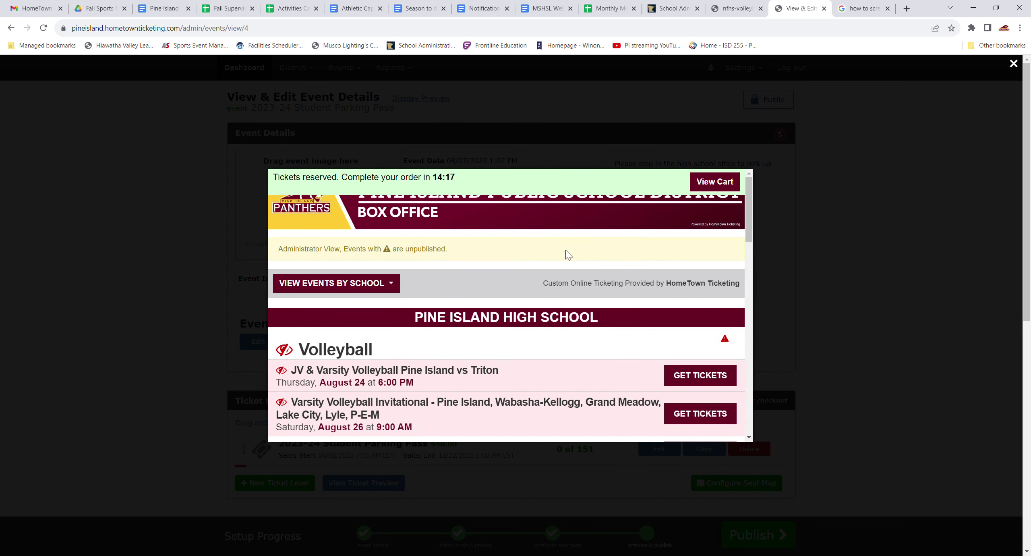
scroll(568, 258, "down", 1)
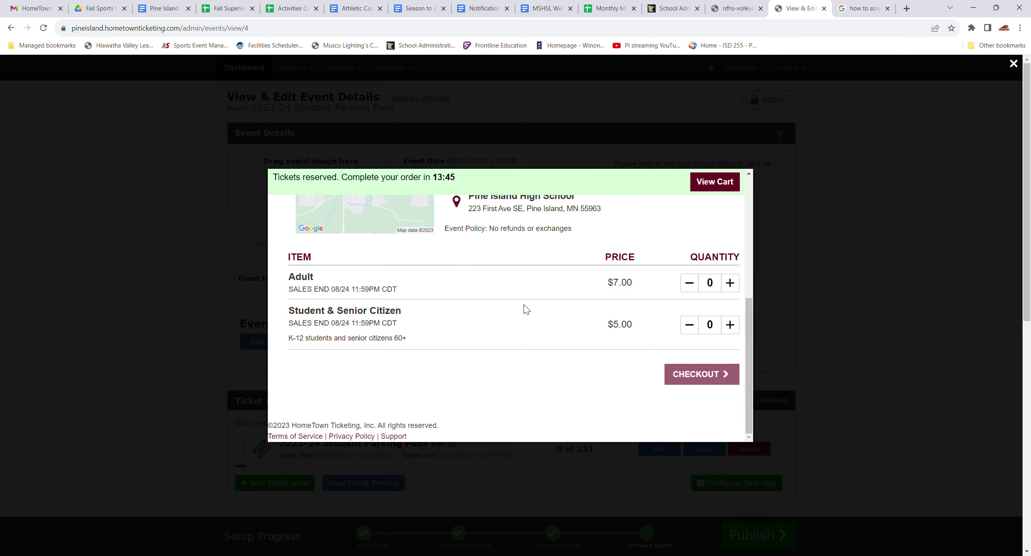
Add 1 Adult and 2 Student & Senior Citizen volleyball tickets, then check out for $57.00.
left_click(730, 286)
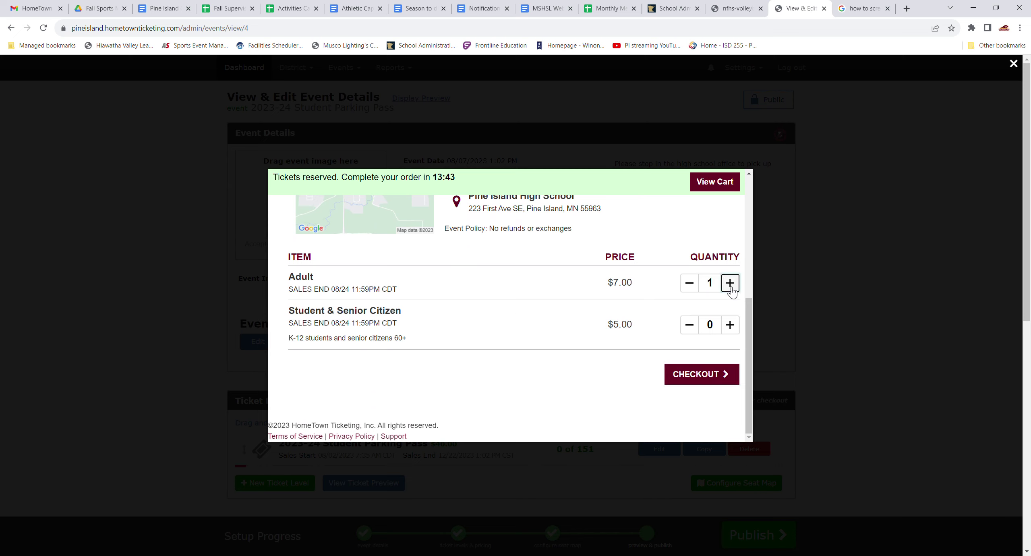
left_click(735, 324)
left_click(736, 323)
left_click(712, 383)
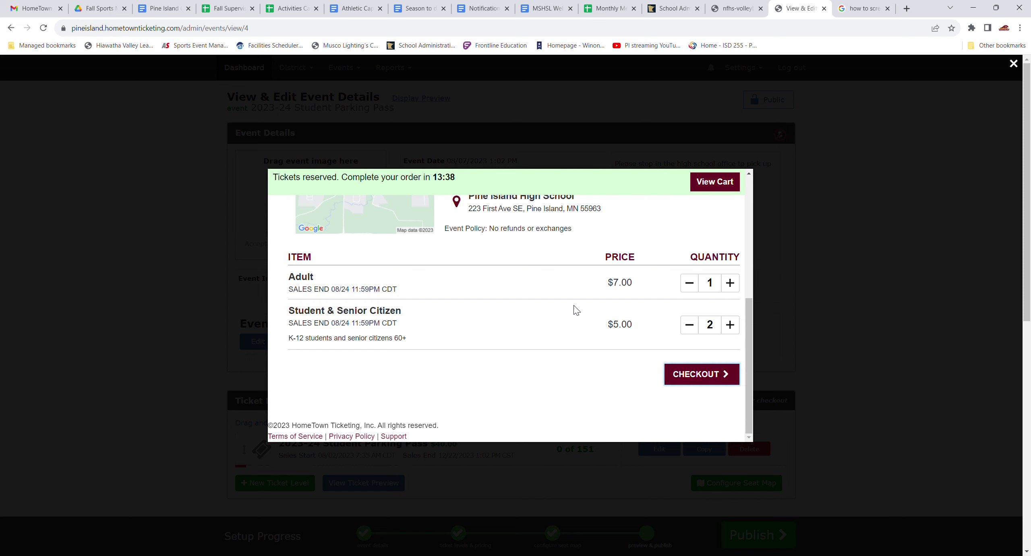
scroll(573, 306, "down", 4)
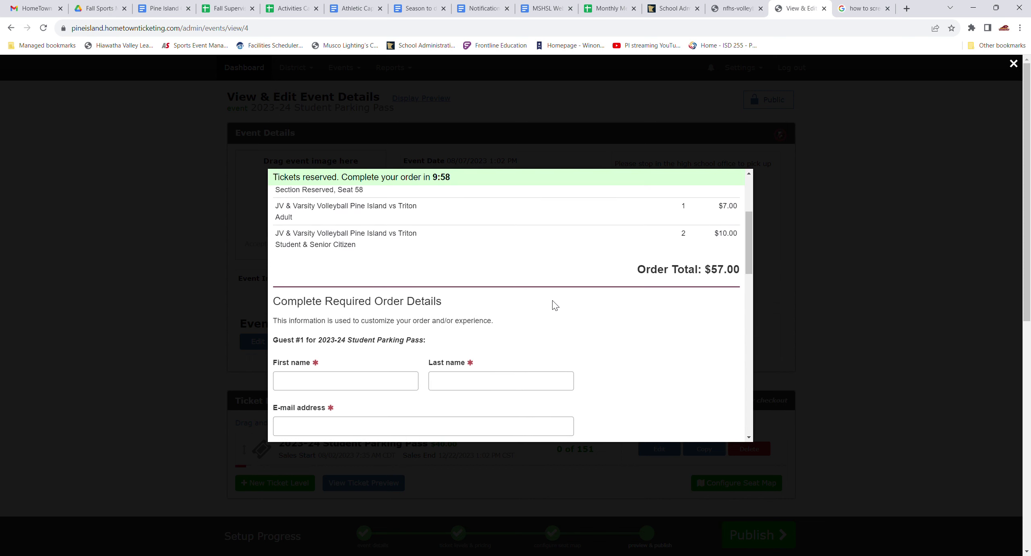
scroll(555, 305, "down", 2)
scroll(555, 305, "up", 4)
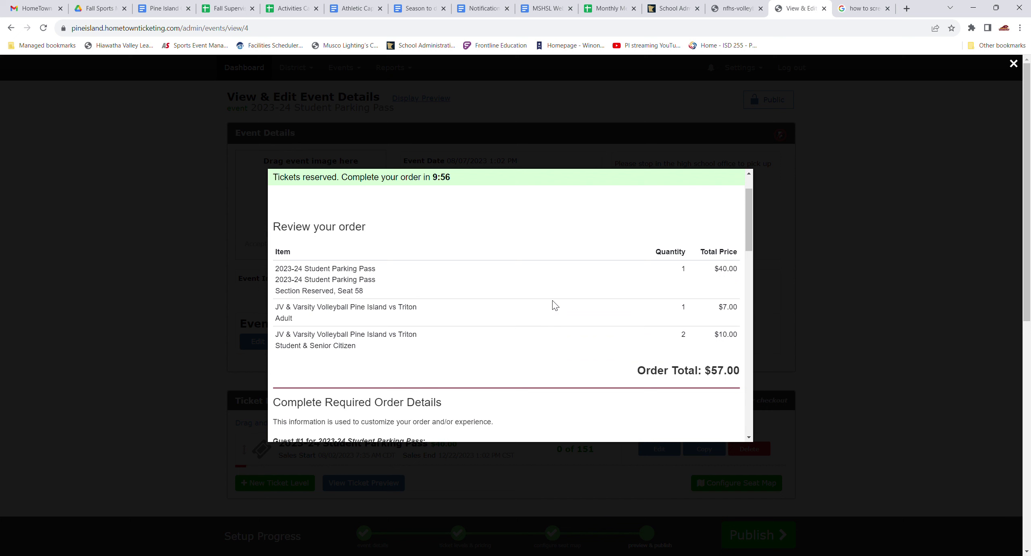
scroll(555, 305, "up", 1)
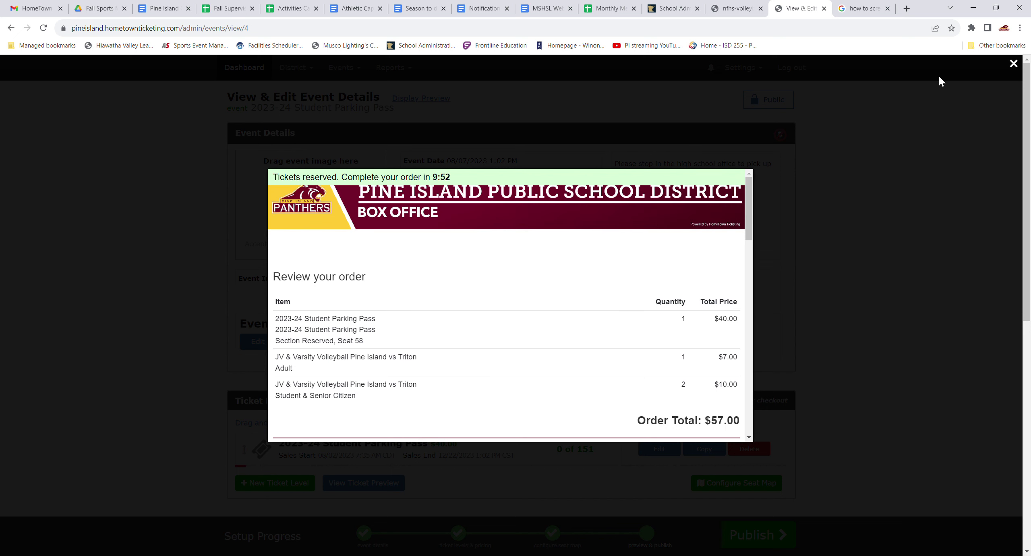
Exit the $57.00 order review and scroll the reopened preview through the Athletic season passes.
left_click(1014, 64)
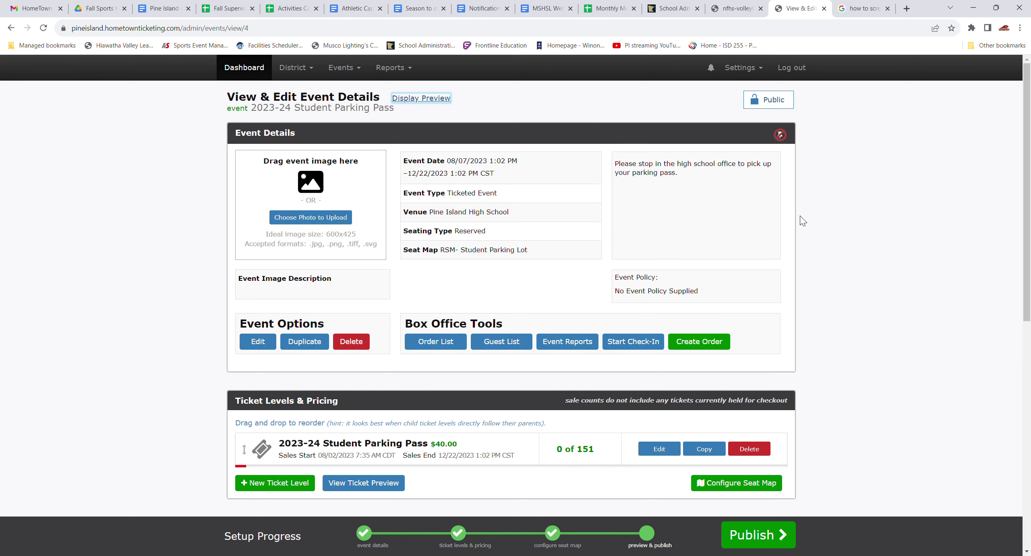
left_click(443, 101)
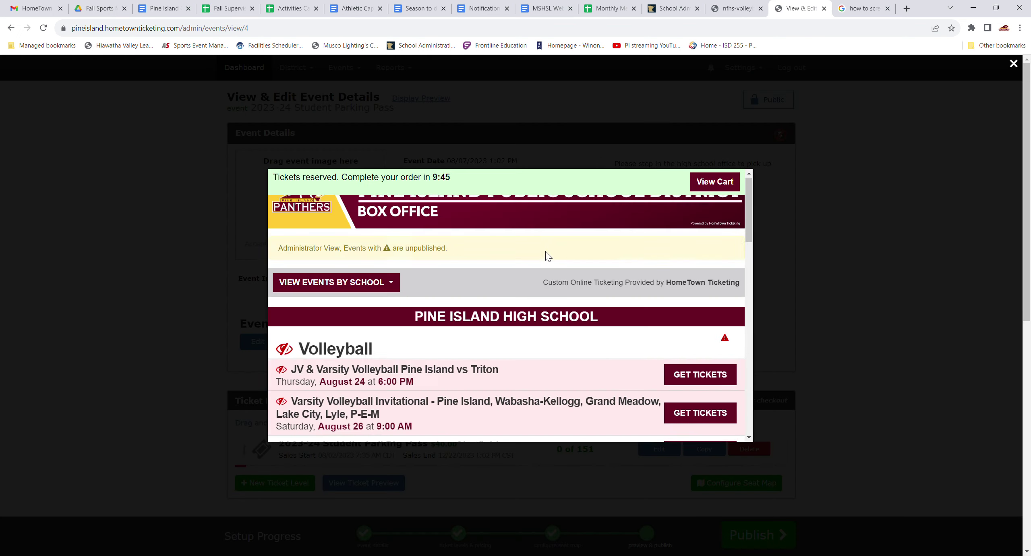
scroll(547, 257, "down", 15)
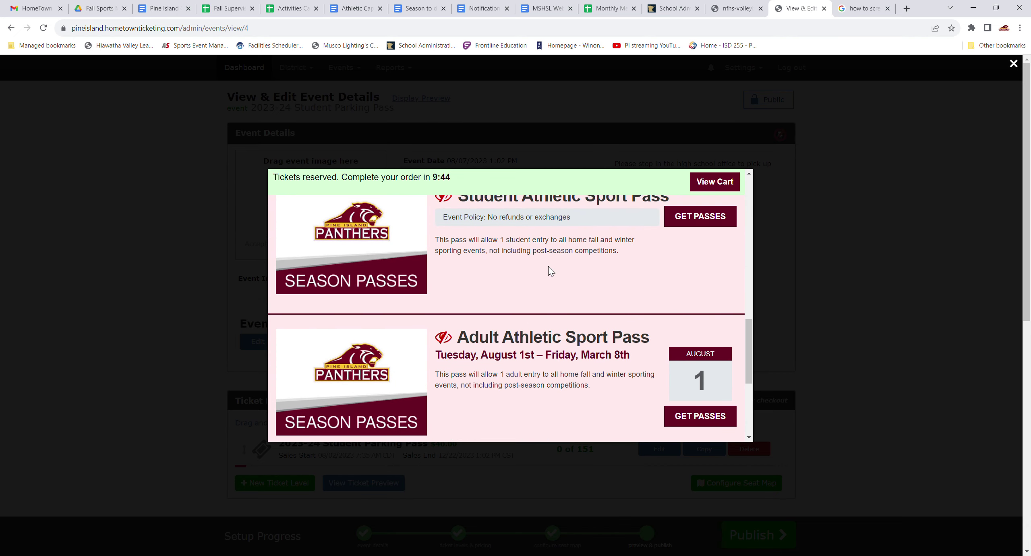
scroll(548, 266, "up", 1)
scroll(536, 246, "down", 4)
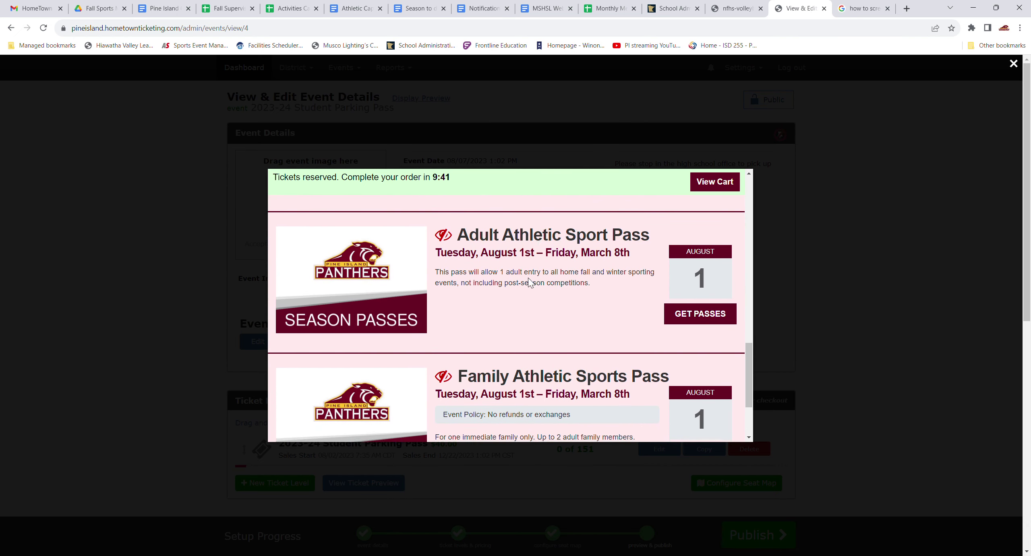
scroll(528, 277, "down", 3)
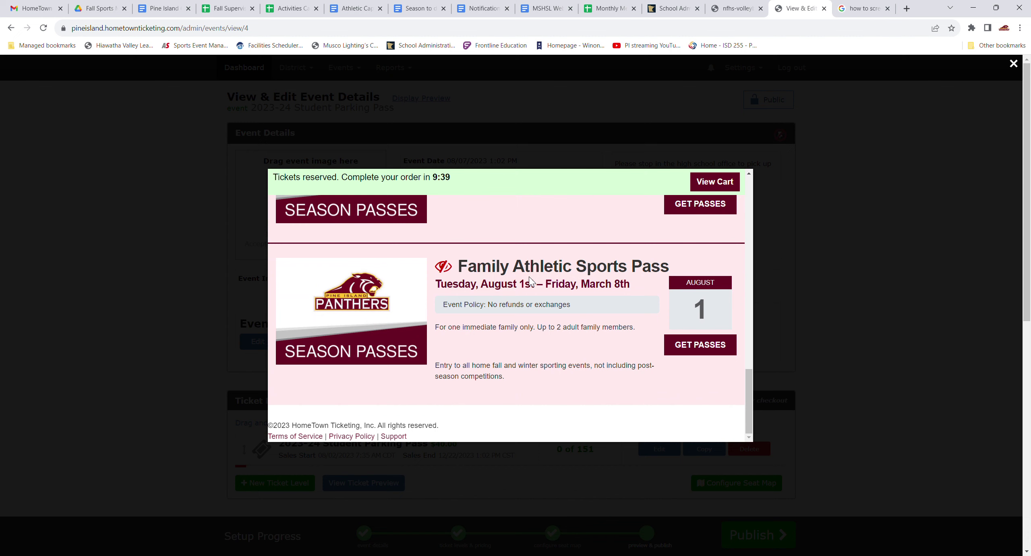
scroll(529, 277, "up", 6)
scroll(529, 276, "down", 1)
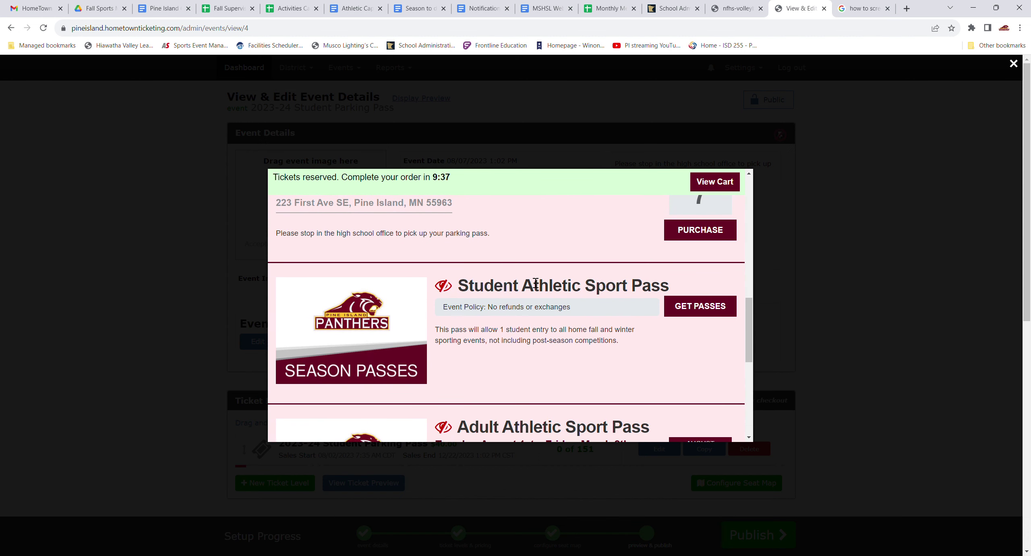